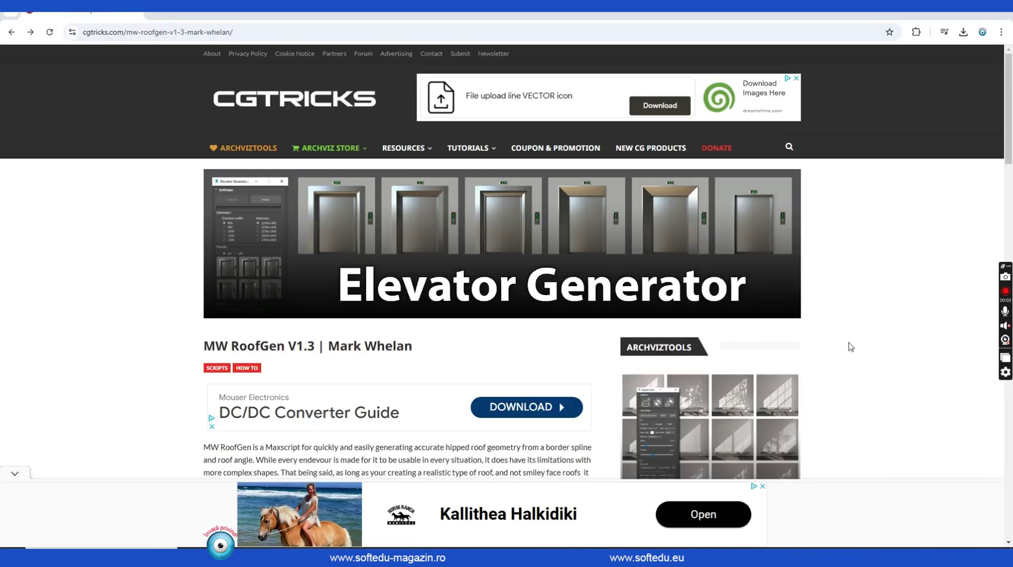
Open the MW RoofGen V1.3 download from its article on cgtricks.com
{"action": "left_click", "coordinate": [84, 33]}
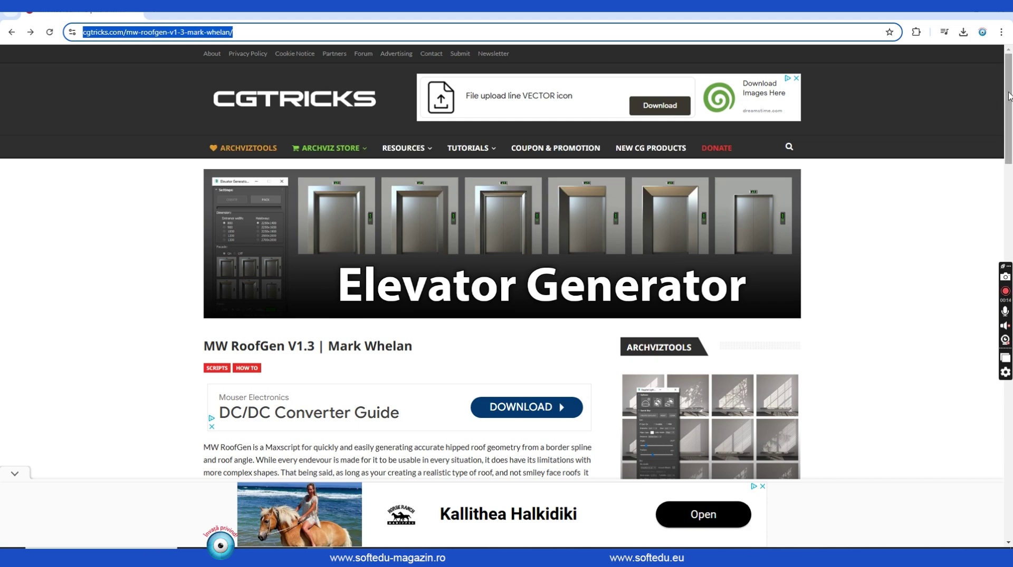
{"action": "left_click_drag", "start_coordinate": [1007, 92], "coordinate": [1010, 171]}
{"action": "scroll", "coordinate": [350, 255], "scroll_direction": "down", "scroll_amount": 3}
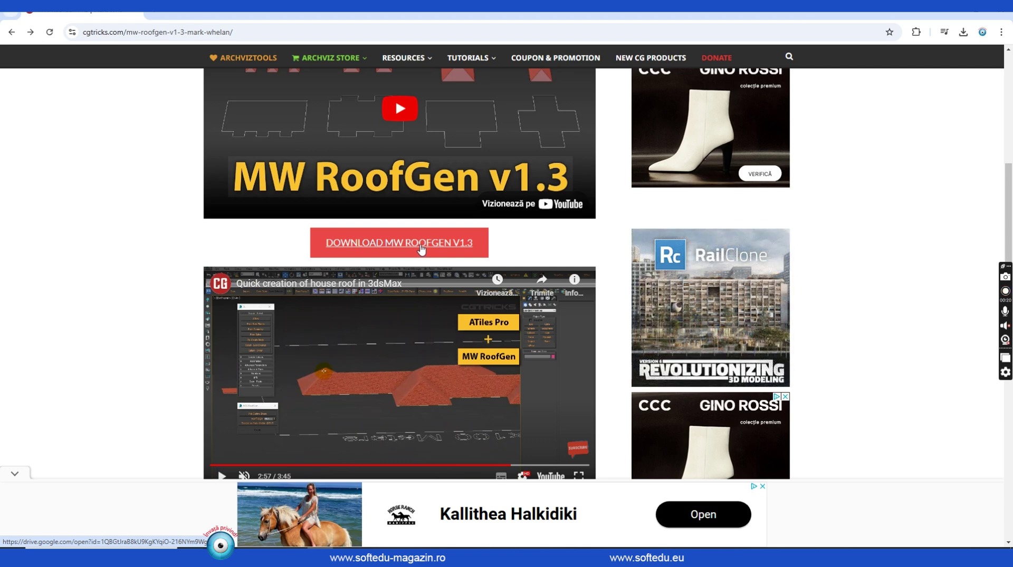
{"action": "left_click", "coordinate": [422, 247]}
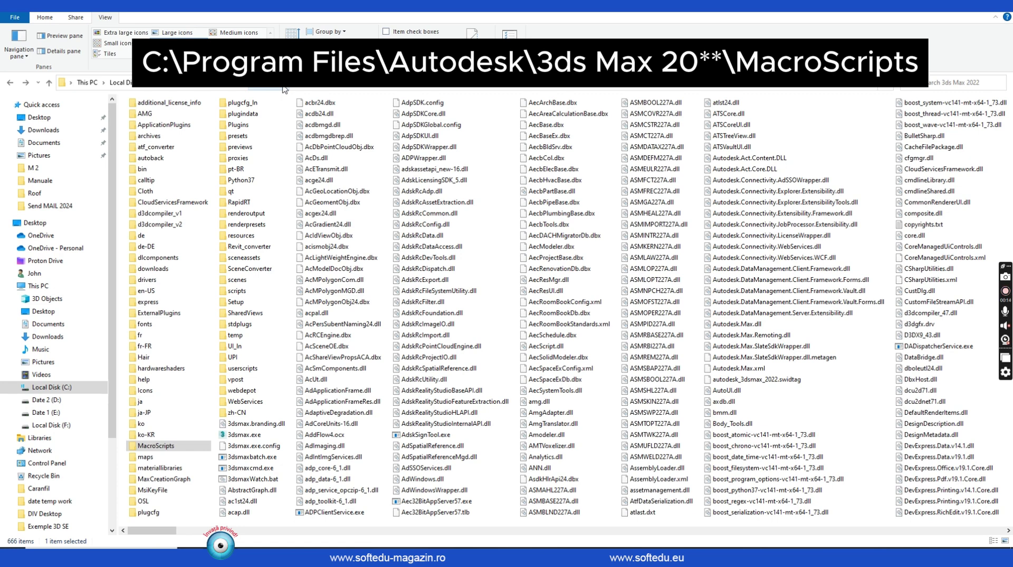
In File Explorer, inspect FractureVoronoi_v1.1.ms and KitchenCabinetCreator.mse in the 3ds Max 2022 scripts folder, and return to the parent folder
{"action": "double_click", "coordinate": [237, 292]}
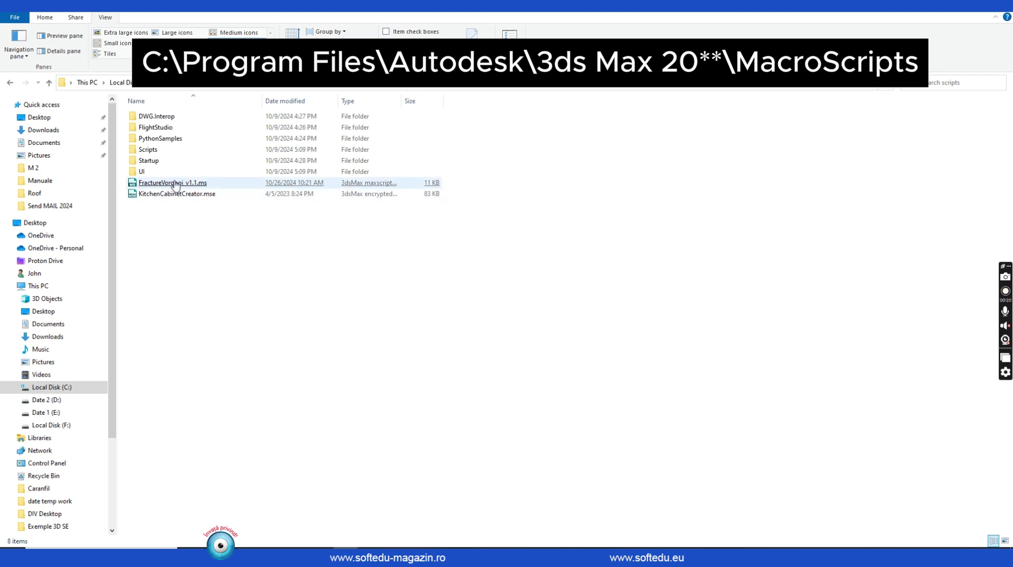
{"action": "left_click", "coordinate": [173, 183]}
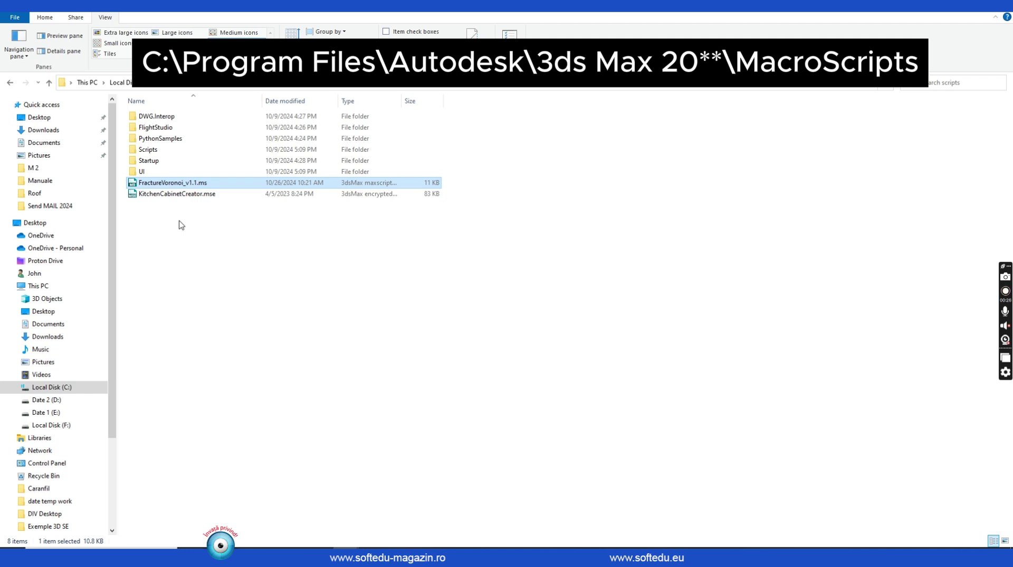
{"action": "left_click", "coordinate": [164, 195]}
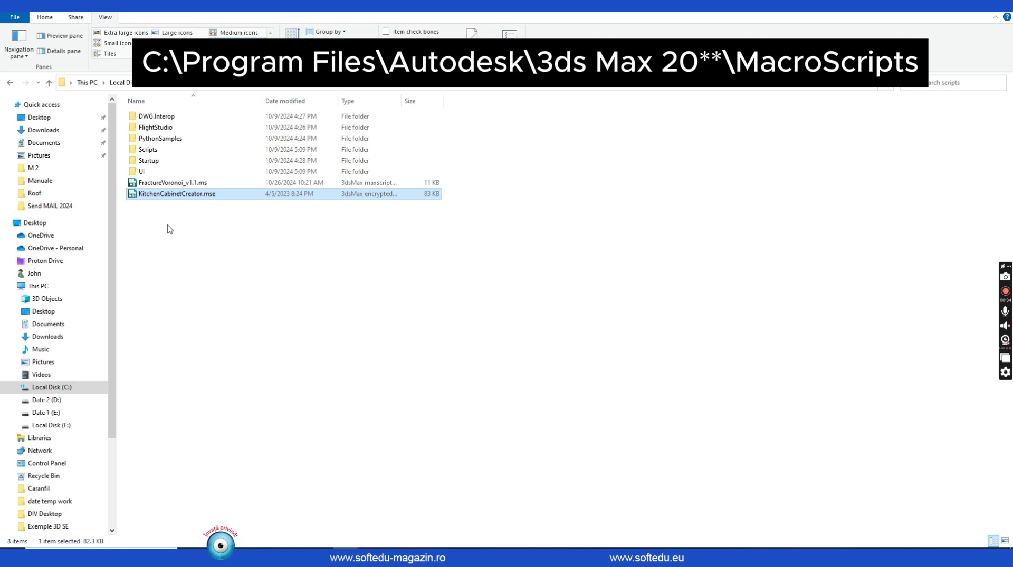
{"action": "key", "text": "alt+Up"}
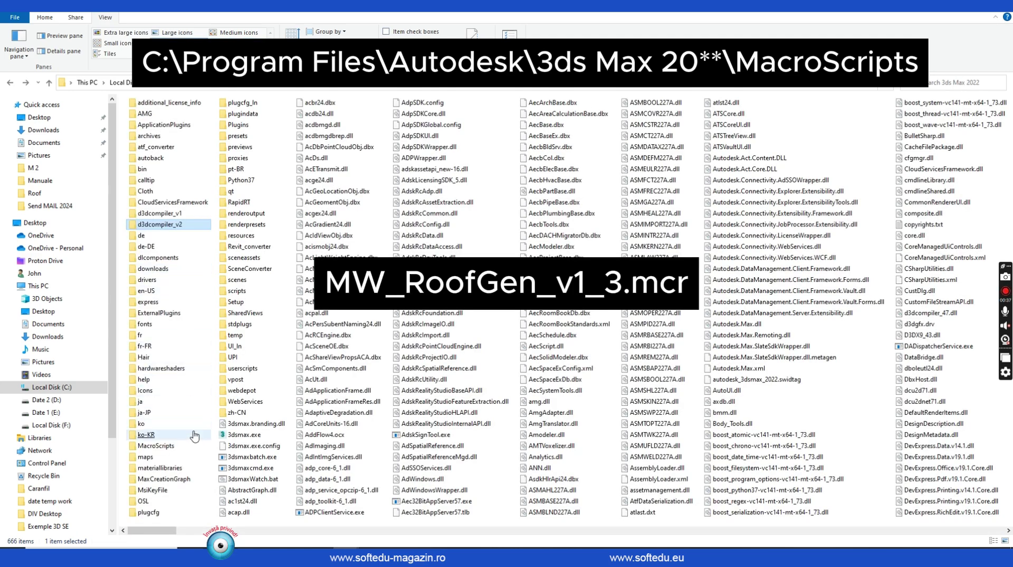
Try to paste MW_RoofGen_v1_3.mcr into the MacroScripts folder, cancel the replacement and select the existing copy
{"action": "left_click", "coordinate": [159, 450]}
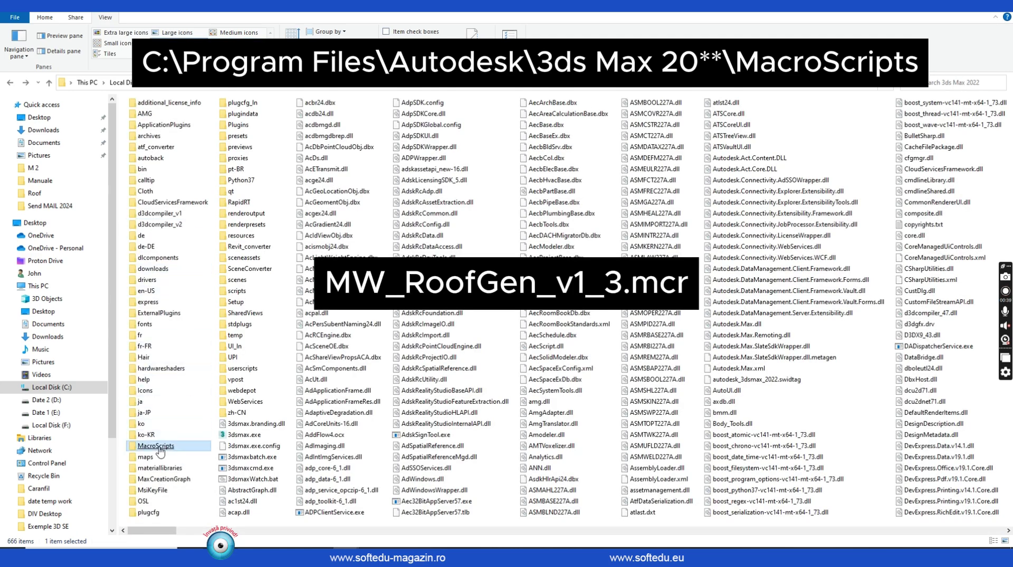
{"action": "double_click", "coordinate": [159, 450]}
{"action": "right_click", "coordinate": [582, 190]}
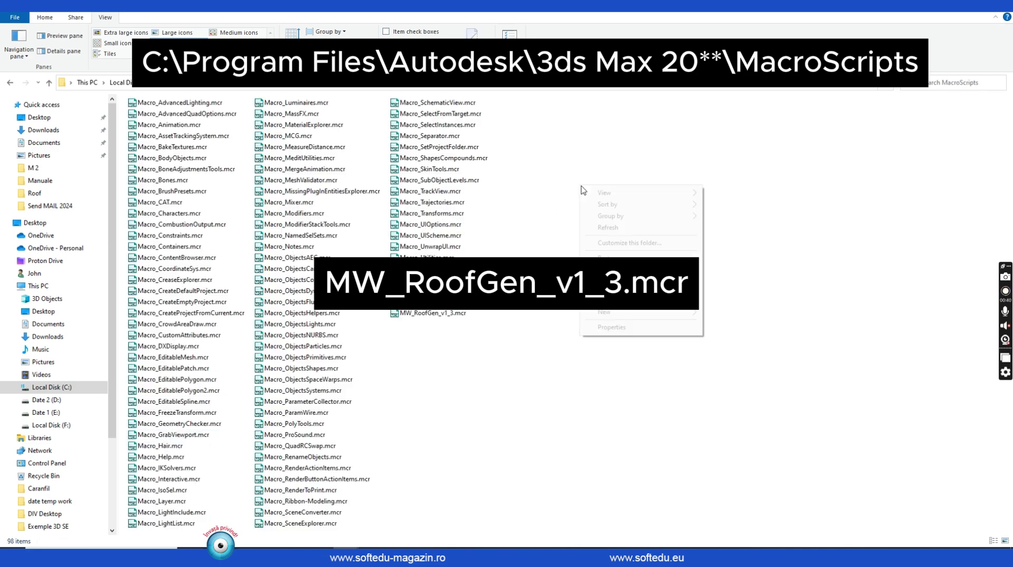
{"action": "left_click", "coordinate": [606, 257]}
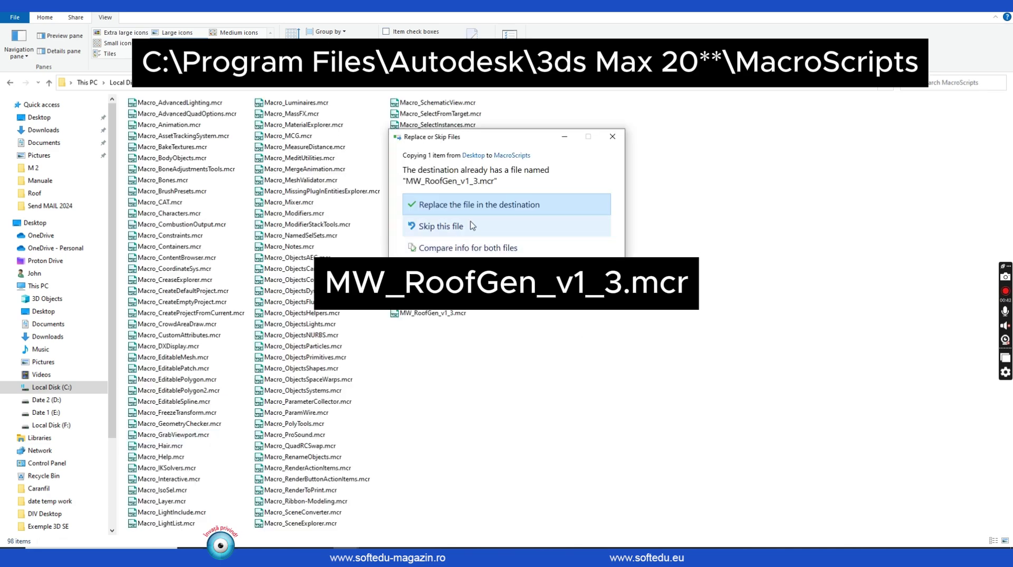
{"action": "left_click", "coordinate": [611, 137]}
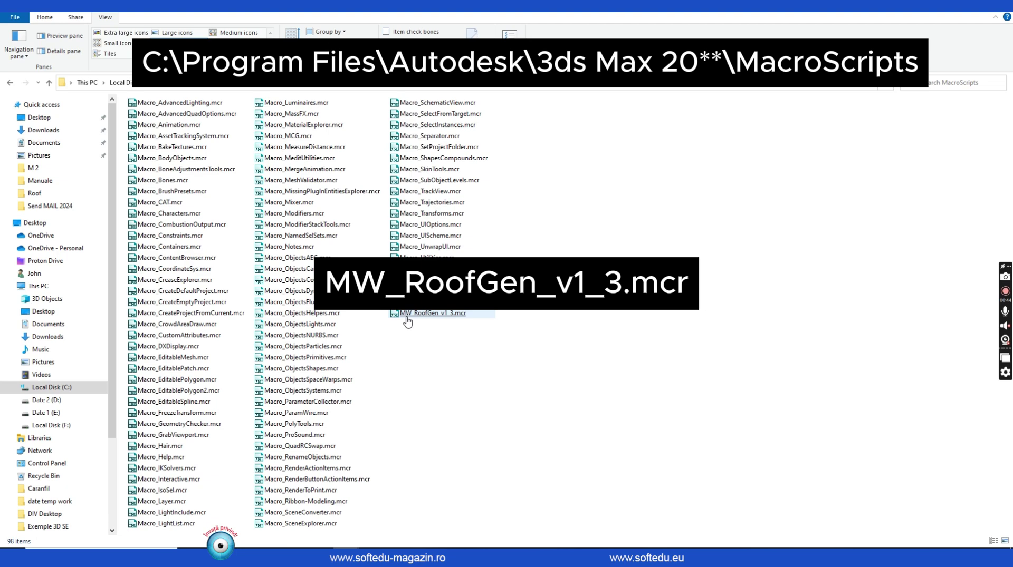
{"action": "left_click", "coordinate": [437, 316]}
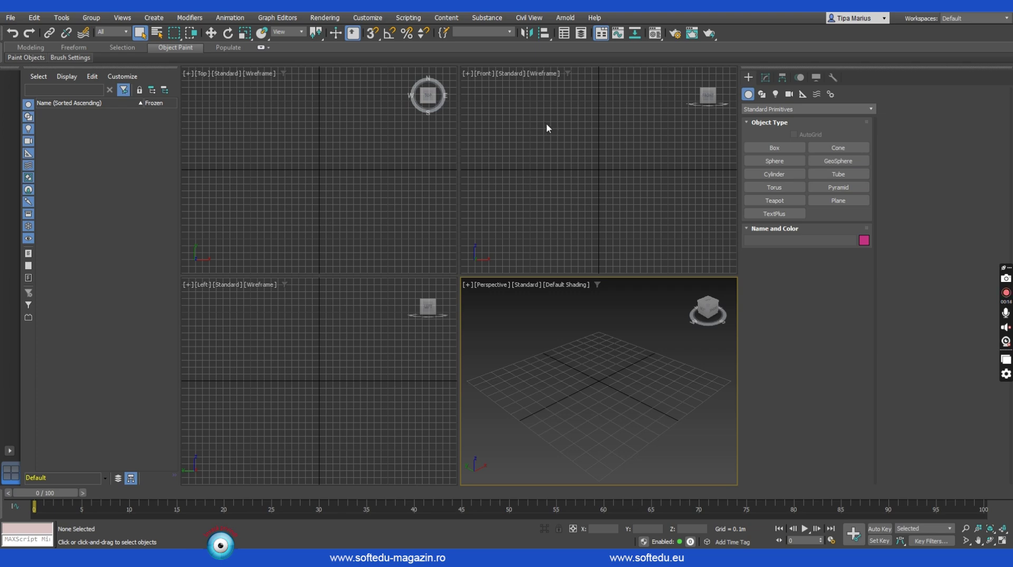
In 3ds Max, customize the user interface by adding the MW_RoofGen action from the # Scripts category to the main toolbar
{"action": "left_click", "coordinate": [372, 18]}
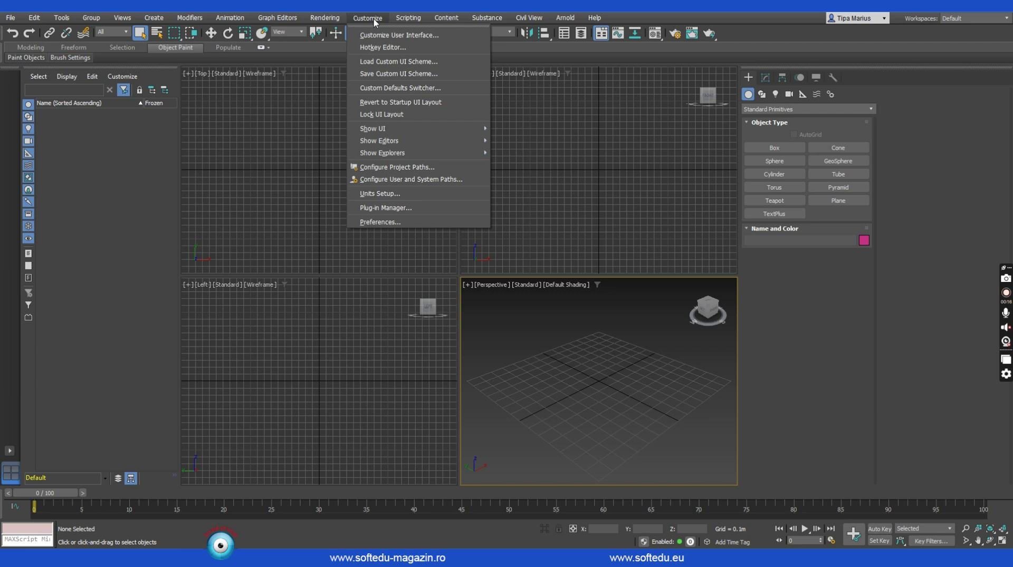
{"action": "left_click", "coordinate": [395, 36]}
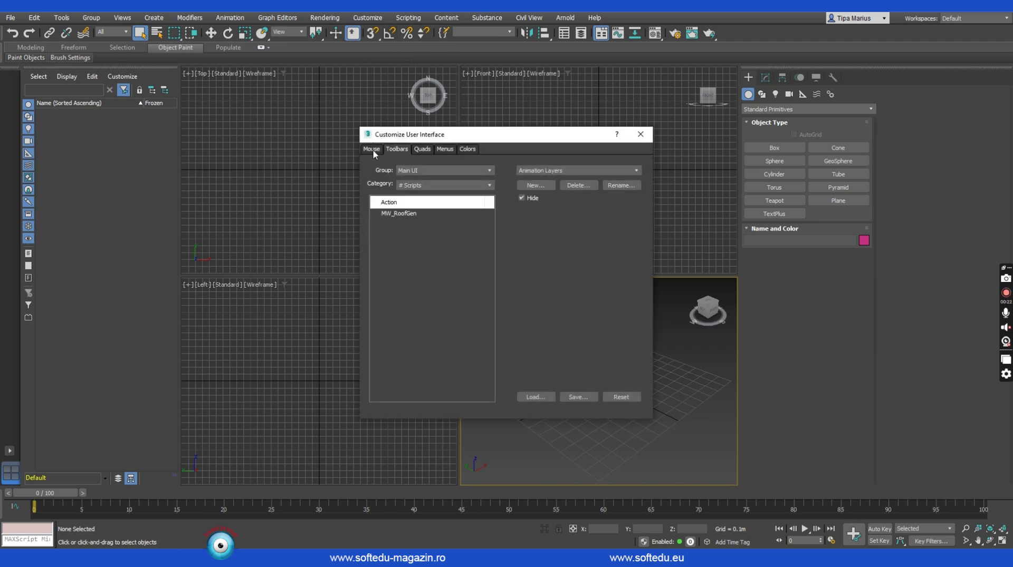
{"action": "left_click", "coordinate": [372, 150]}
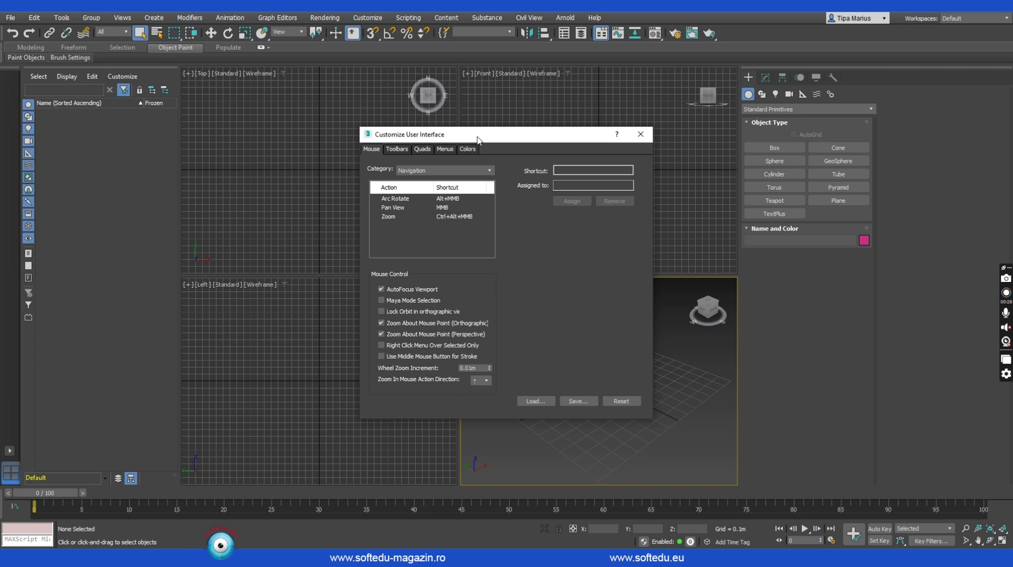
{"action": "left_click", "coordinate": [399, 150]}
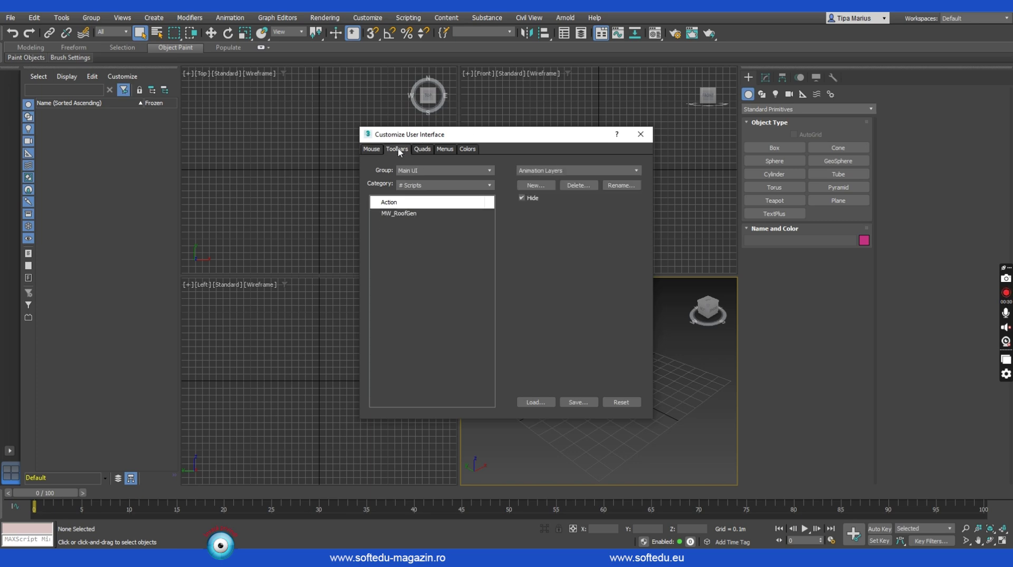
{"action": "left_click", "coordinate": [402, 214]}
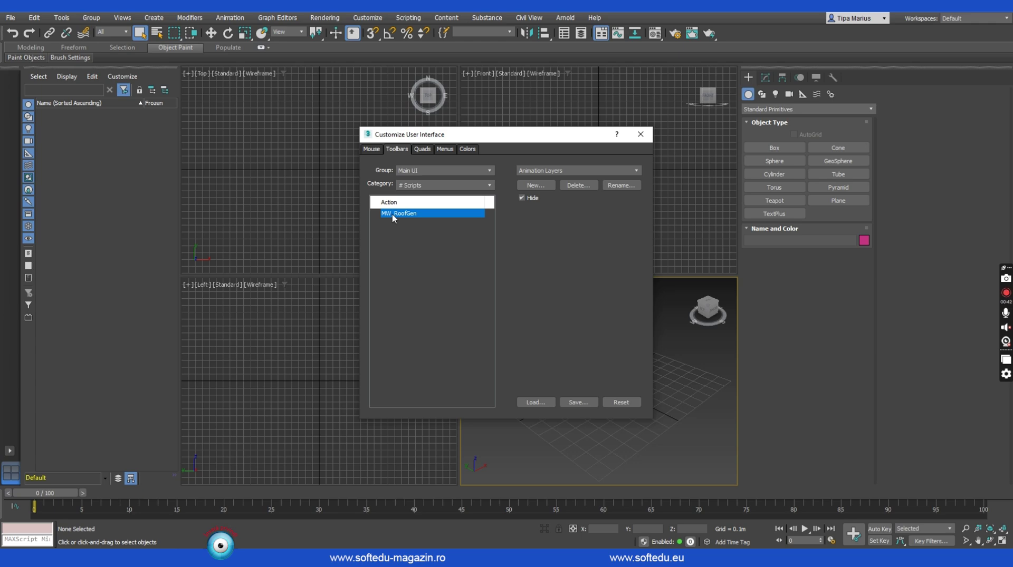
{"action": "left_click_drag", "start_coordinate": [393, 218], "coordinate": [716, 30]}
{"action": "left_click", "coordinate": [640, 134]}
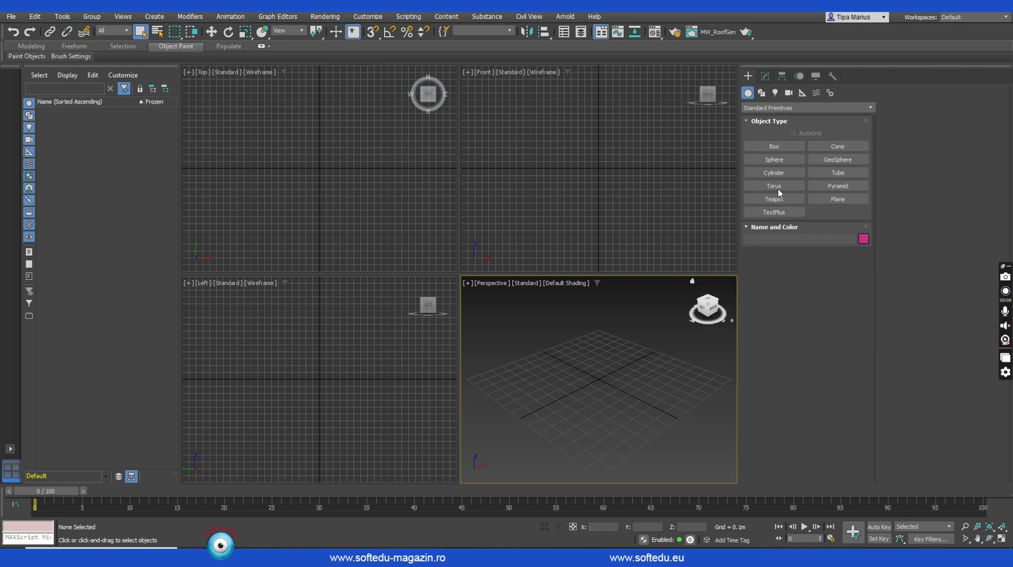
Draw a rectangle spline about 1.39 m long and 2.08 m wide in the Perspective view, maximize the view and hide the grid
{"action": "left_click", "coordinate": [761, 94]}
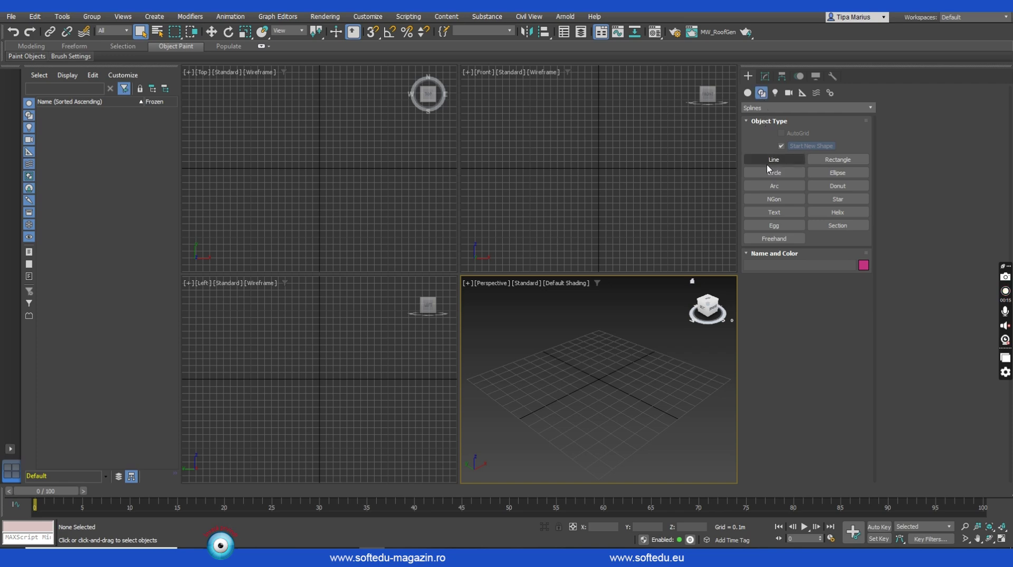
{"action": "left_click", "coordinate": [838, 160]}
{"action": "left_click_drag", "start_coordinate": [624, 309], "coordinate": [565, 448]}
{"action": "key", "text": "alt+w"}
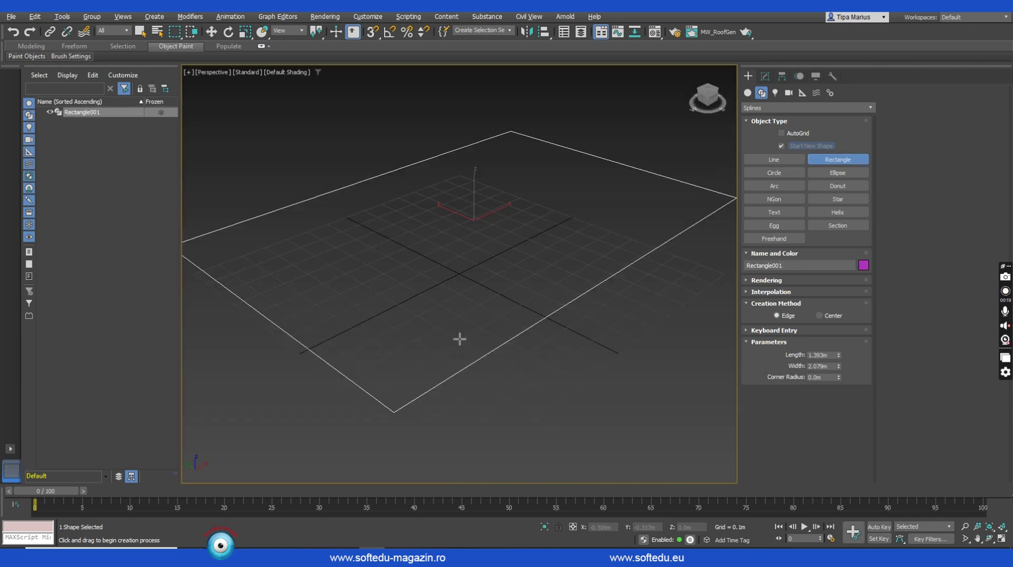
{"action": "key", "text": "g"}
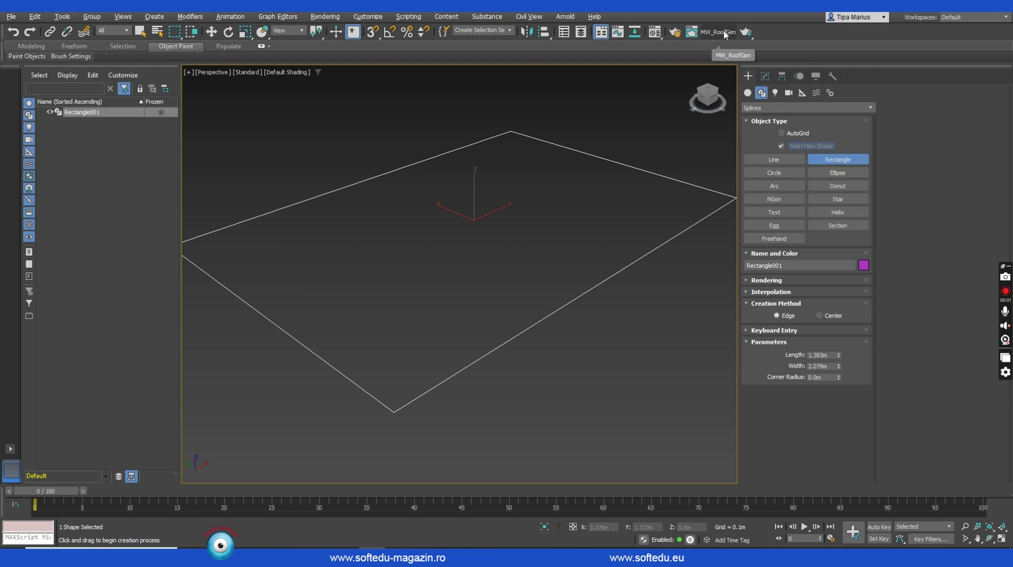
Generate a hipped roof from the rectangle with MW RoofGen at a roof angle of 30
{"action": "left_click", "coordinate": [725, 32]}
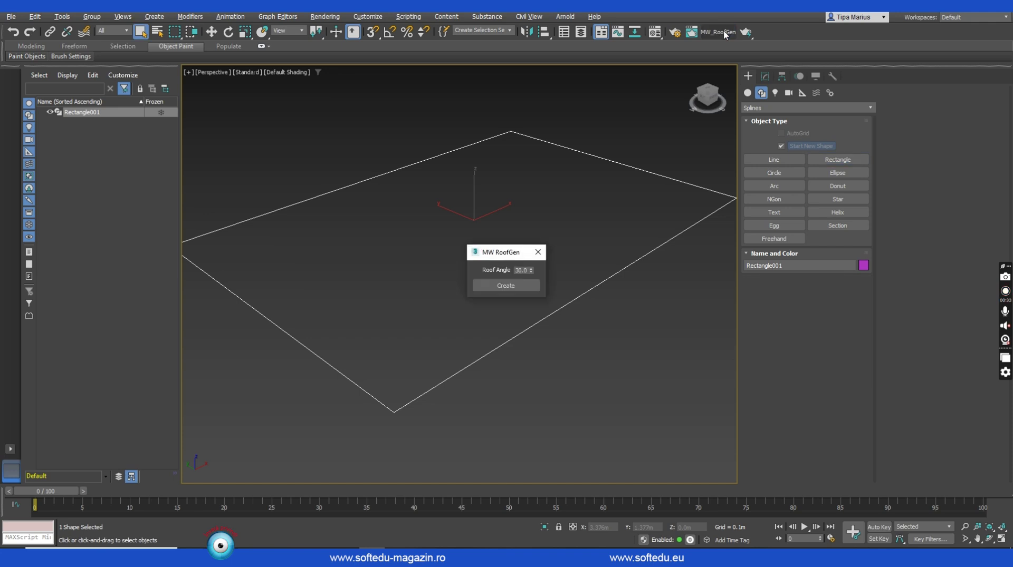
{"action": "left_click", "coordinate": [506, 286]}
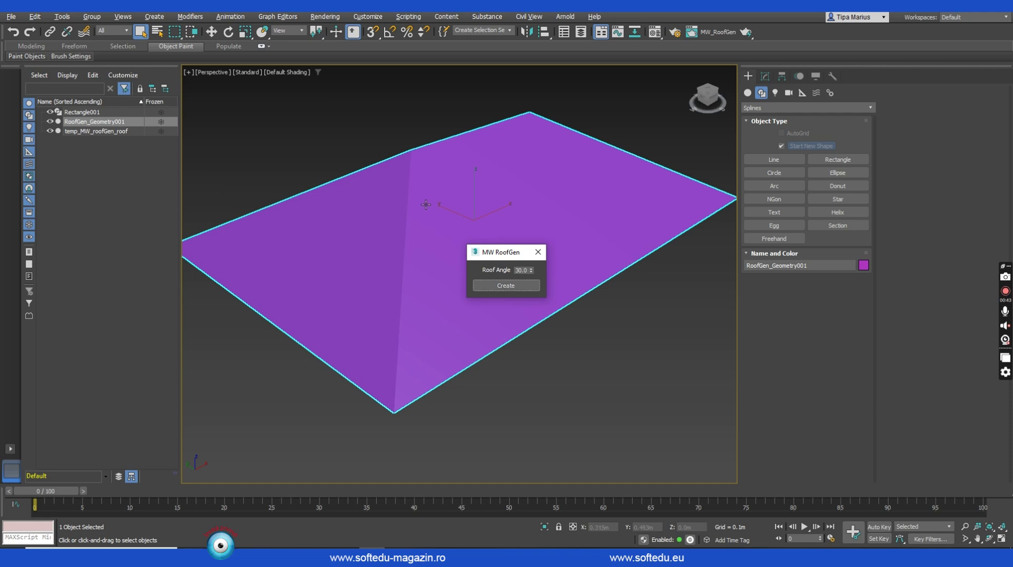
{"action": "key", "text": "ctrl+r"}
{"action": "mouse_move", "coordinate": [454, 236]}
{"action": "left_mouse_down"}
{"action": "mouse_move", "coordinate": [431, 224]}
{"action": "mouse_move", "coordinate": [455, 245]}
{"action": "left_mouse_up"}
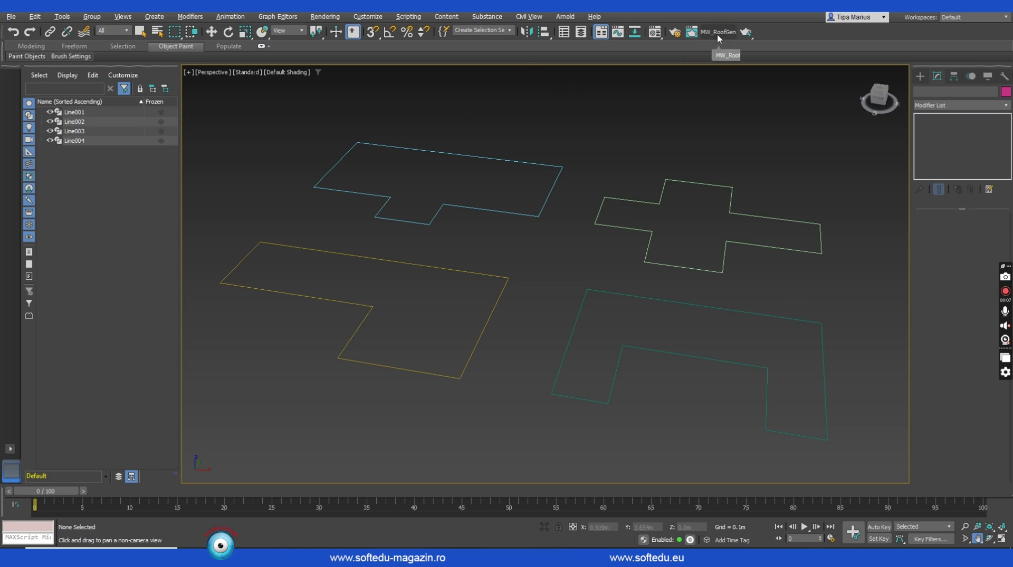
Generate a roof from the T-shaped outline Line001 with MW RoofGen at a roof angle of 30
{"action": "left_click", "coordinate": [211, 31]}
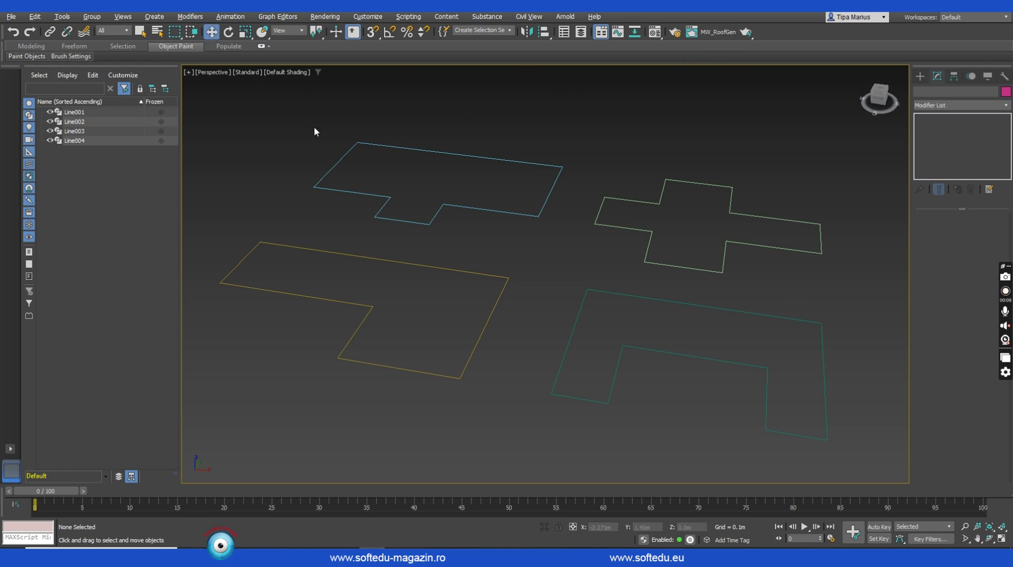
{"action": "left_click", "coordinate": [347, 151]}
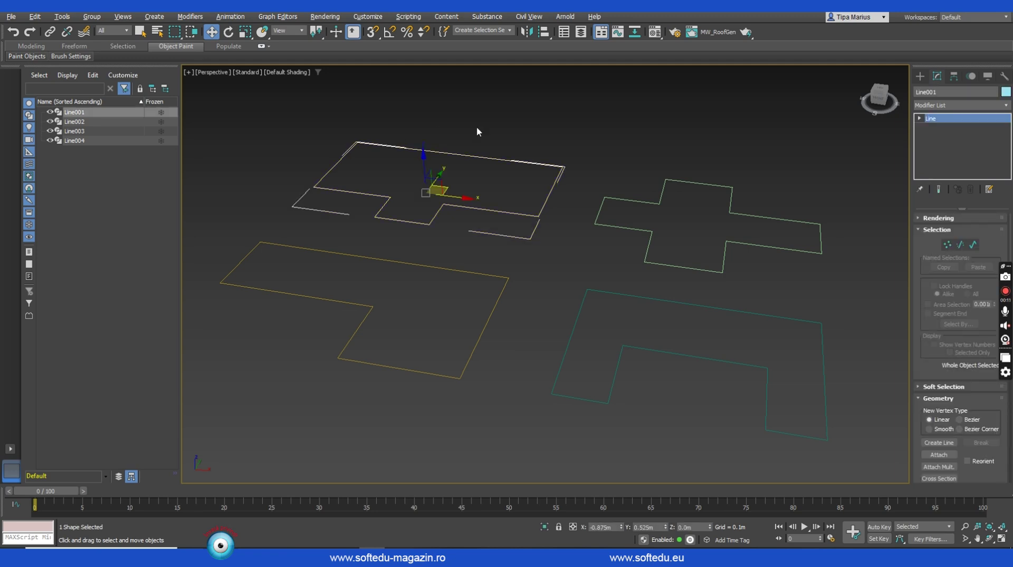
{"action": "left_click", "coordinate": [692, 31]}
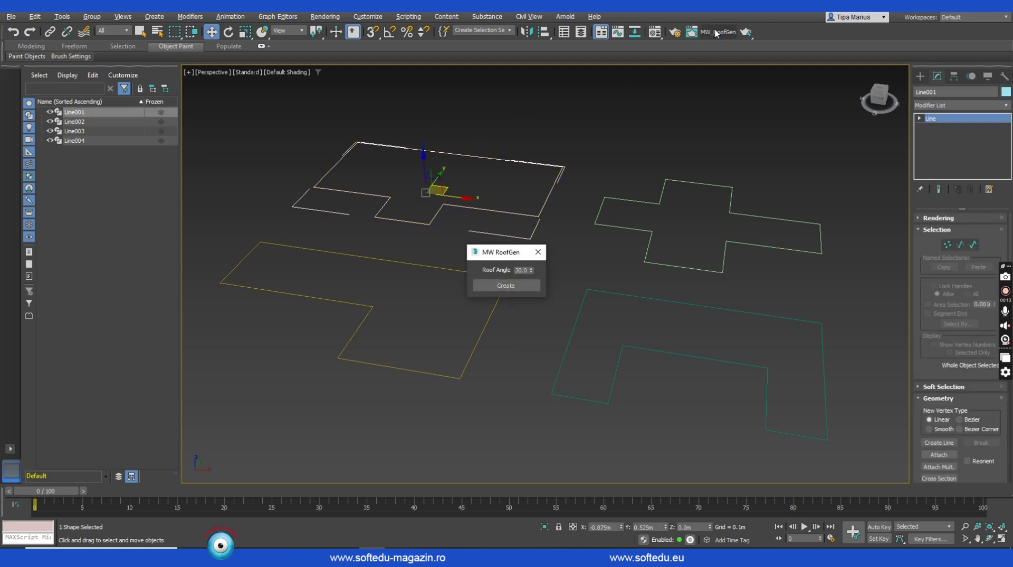
{"action": "left_click", "coordinate": [505, 286]}
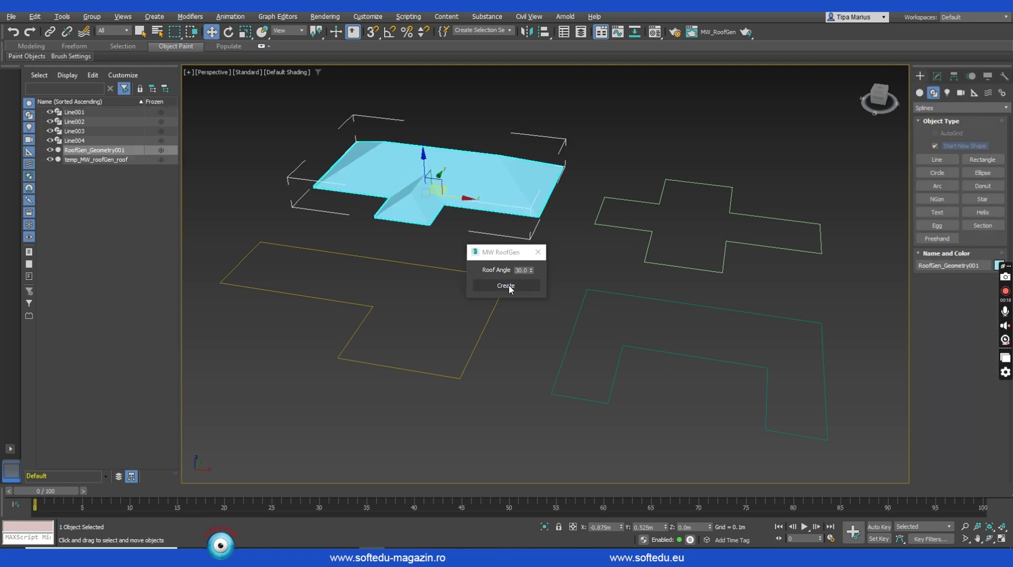
{"action": "left_click", "coordinate": [538, 252]}
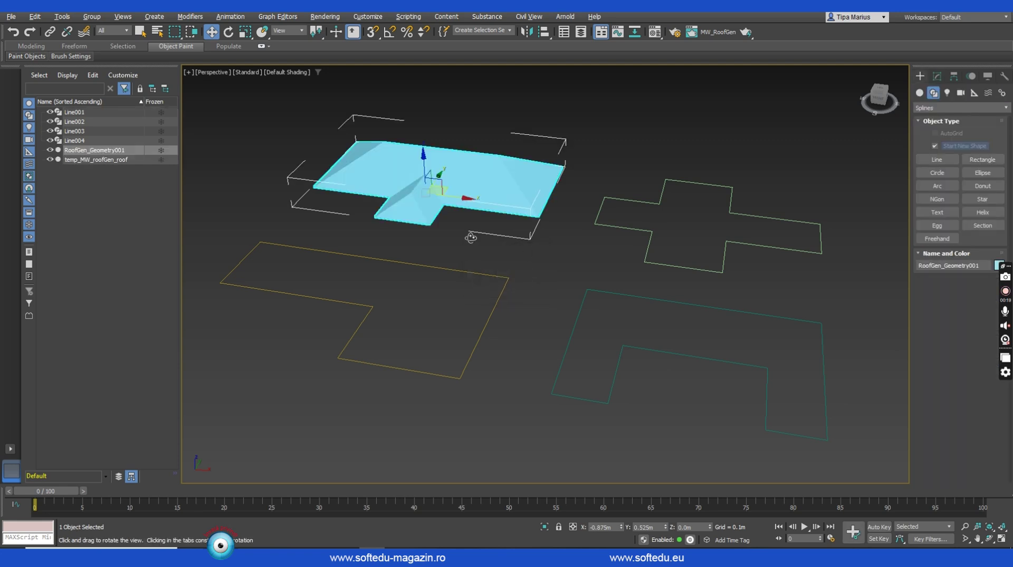
{"action": "left_click_drag", "start_coordinate": [470, 237], "coordinate": [449, 218]}
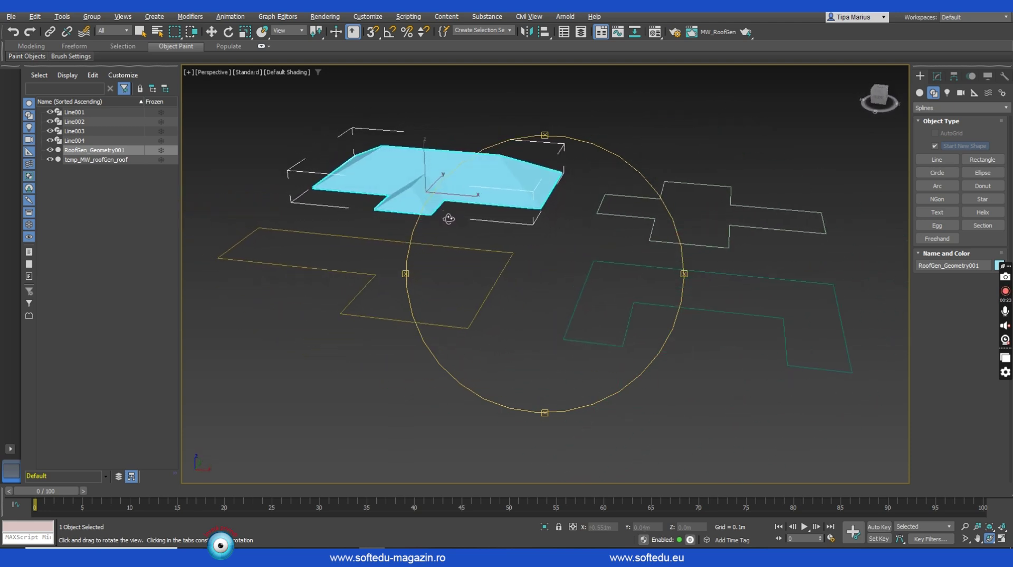
Generate a roof from the cross-shaped outline Line002 with MW RoofGen, setting the roof angle to 40
{"action": "left_click", "coordinate": [211, 32]}
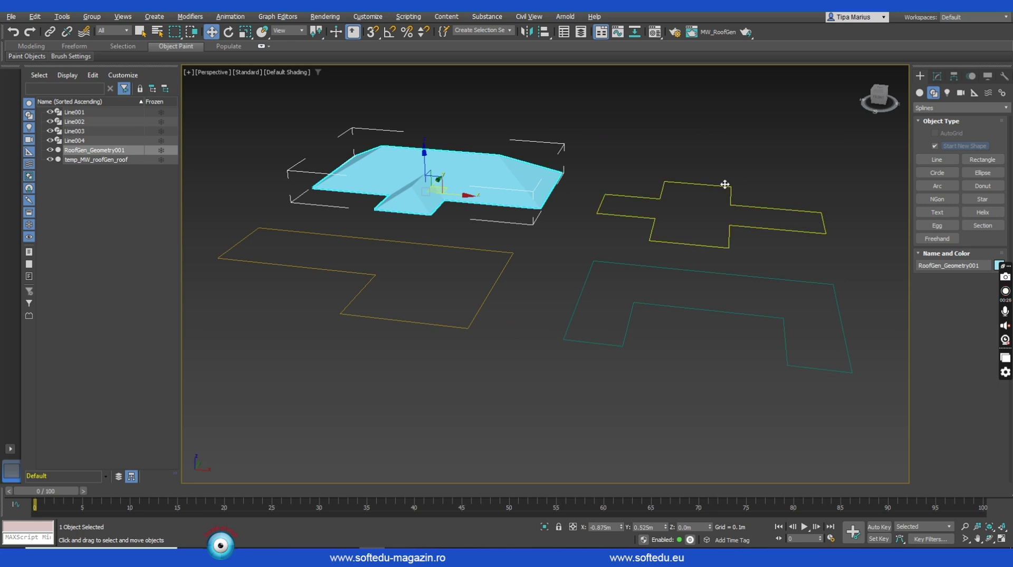
{"action": "left_click", "coordinate": [725, 185]}
{"action": "left_click", "coordinate": [718, 34]}
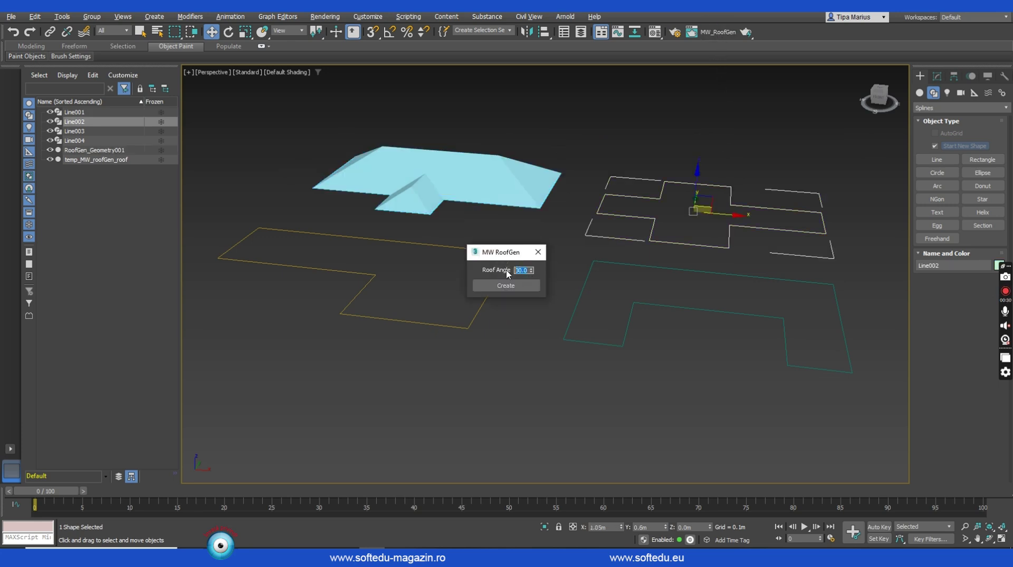
{"action": "left_click", "coordinate": [508, 284]}
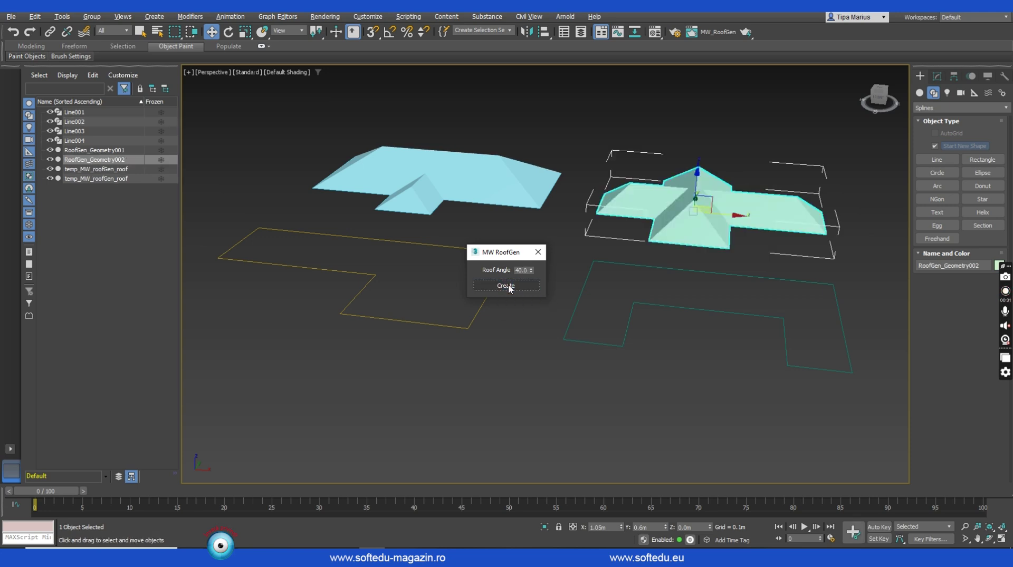
Generate a roof from the L-shaped outline Line003 at a roof angle of 40, moving the MW RoofGen dialog clear of the outline
{"action": "left_click", "coordinate": [440, 246]}
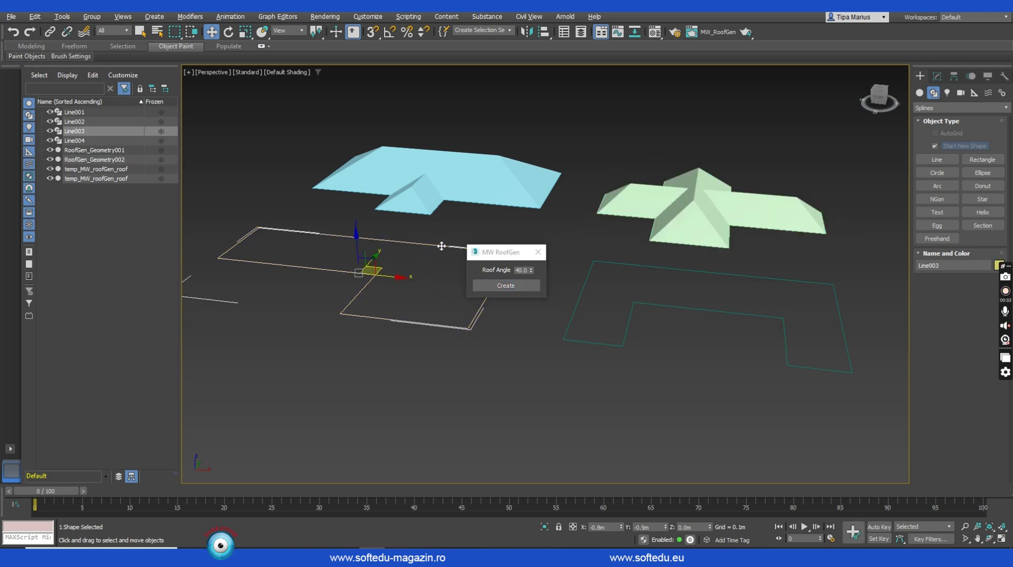
{"action": "left_click_drag", "start_coordinate": [493, 255], "coordinate": [252, 122]}
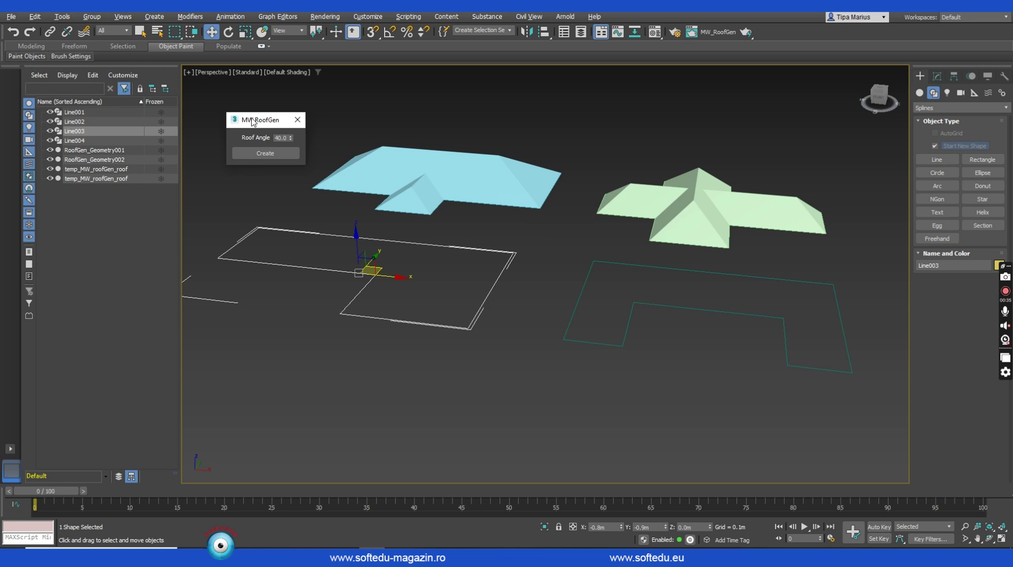
{"action": "left_click", "coordinate": [273, 151]}
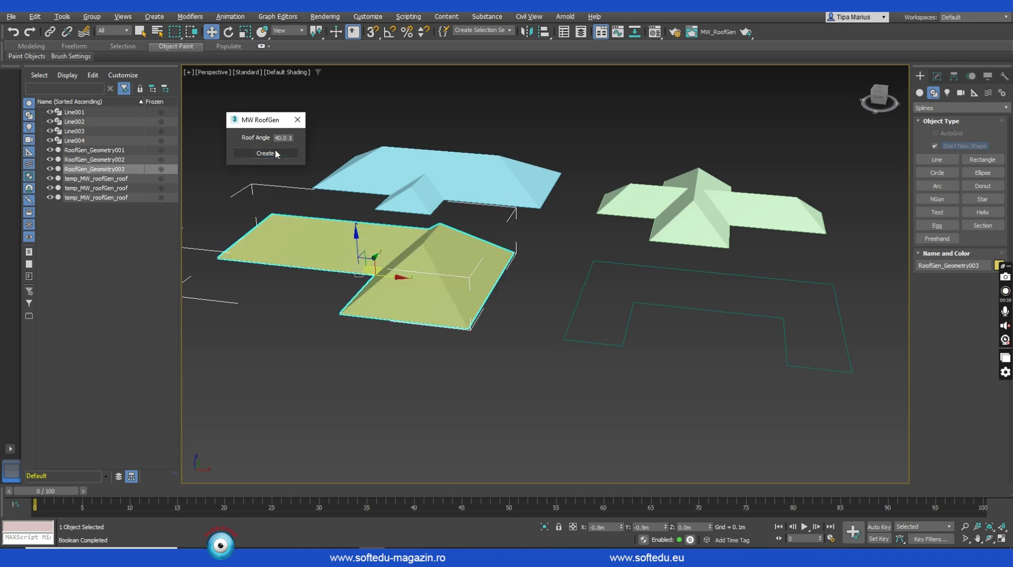
Generate a roof from the U-shaped outline Line004 at a roof angle of 40 and close MW RoofGen
{"action": "left_click", "coordinate": [623, 263]}
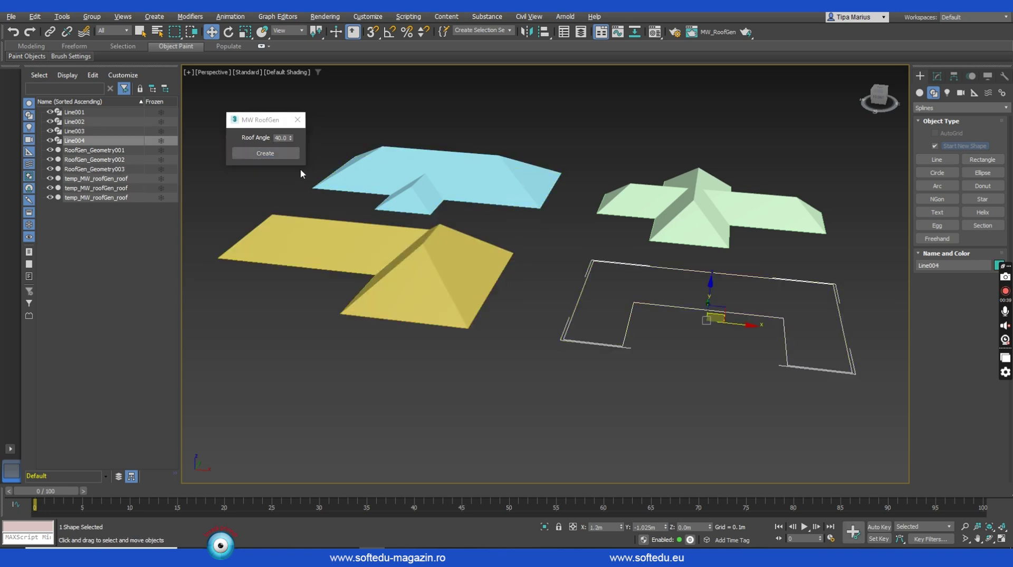
{"action": "left_click", "coordinate": [278, 154]}
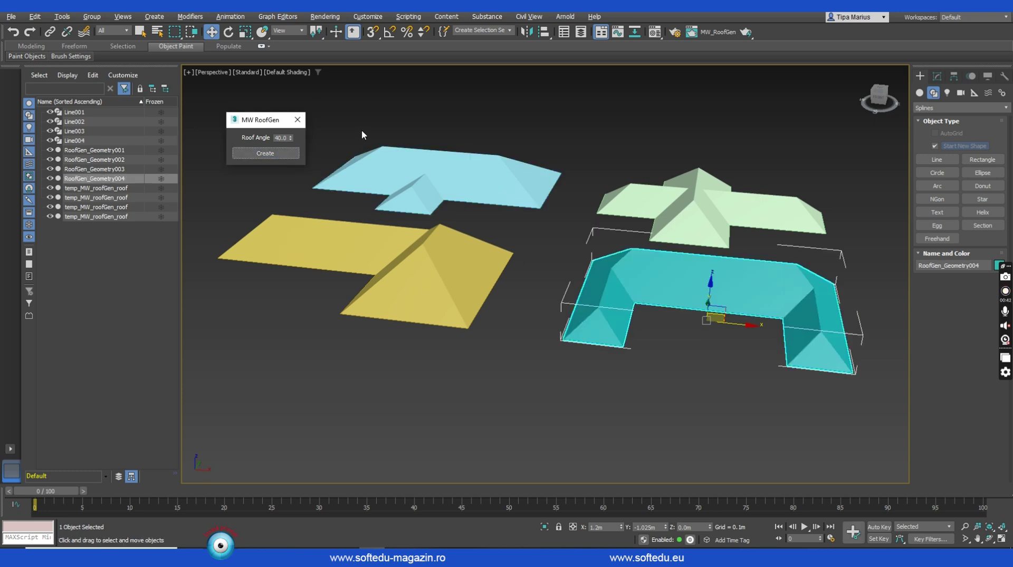
{"action": "left_click", "coordinate": [298, 123]}
{"action": "key", "text": "ctrl+r"}
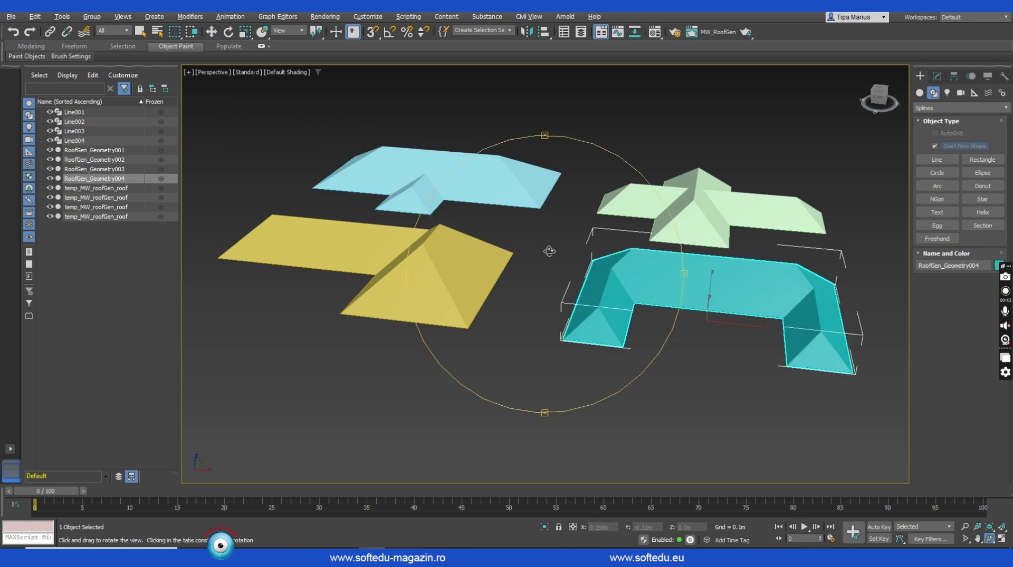
{"action": "left_click_drag", "start_coordinate": [551, 250], "coordinate": [576, 266]}
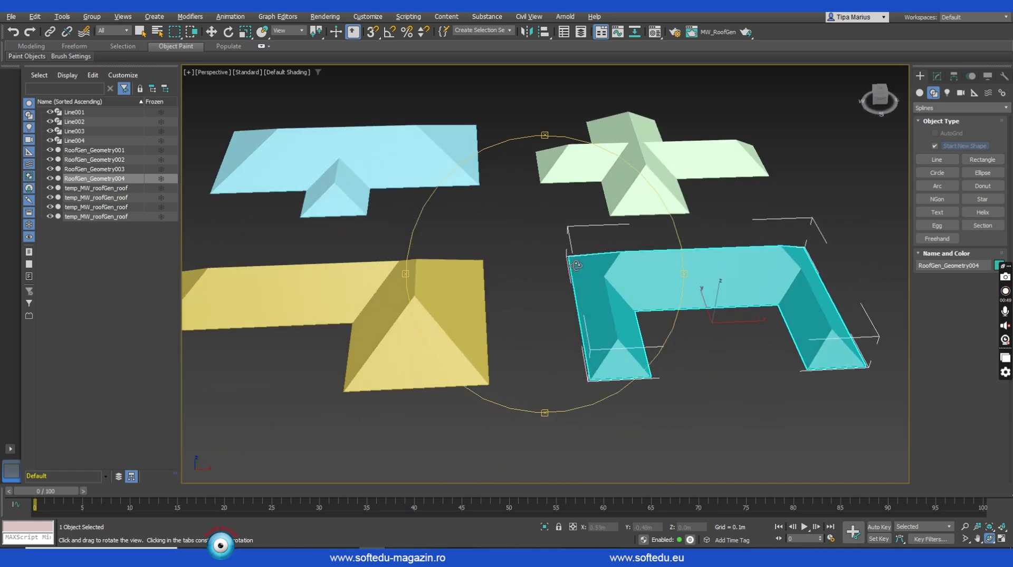